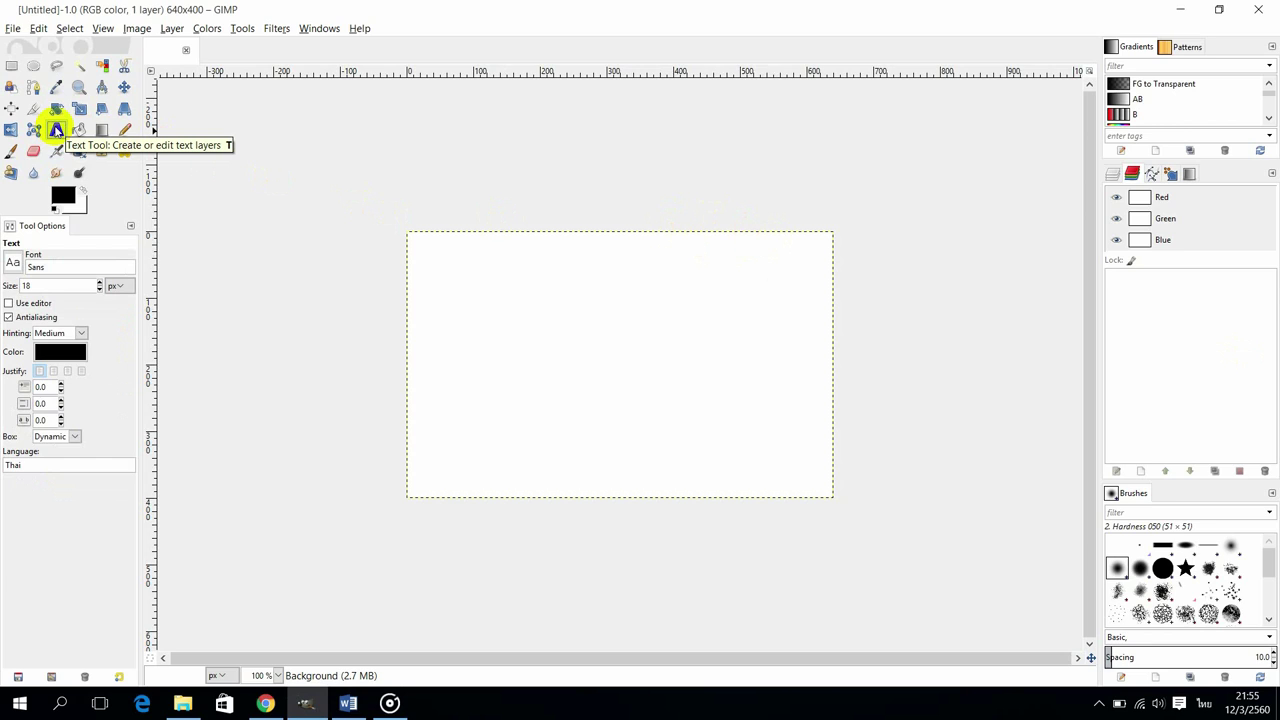
# Step: Create a text box reading "GIMP" on the blank canvas and resize it to about 384 × 66 px
pyautogui.click(479, 313)
pyautogui.moveTo(479, 313); pyautogui.dragTo(727, 358)
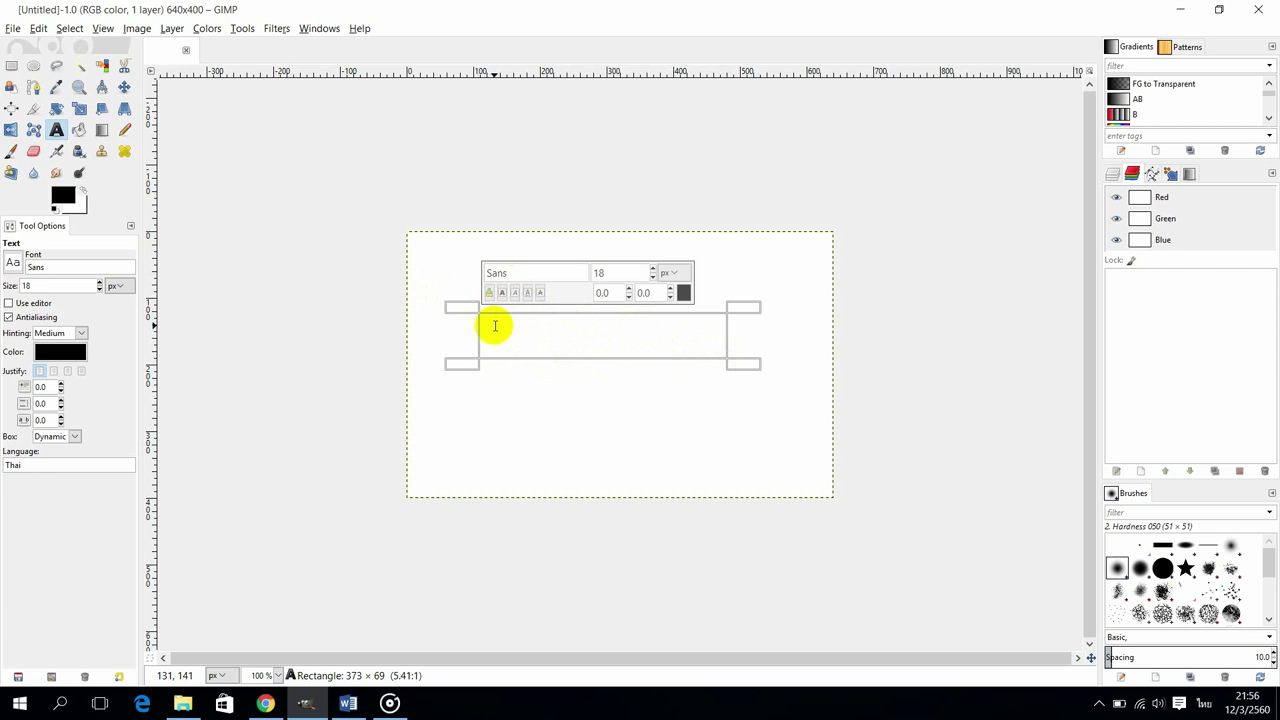
pyautogui.hotkey('alt', 'shift')
pyautogui.write('GIM')
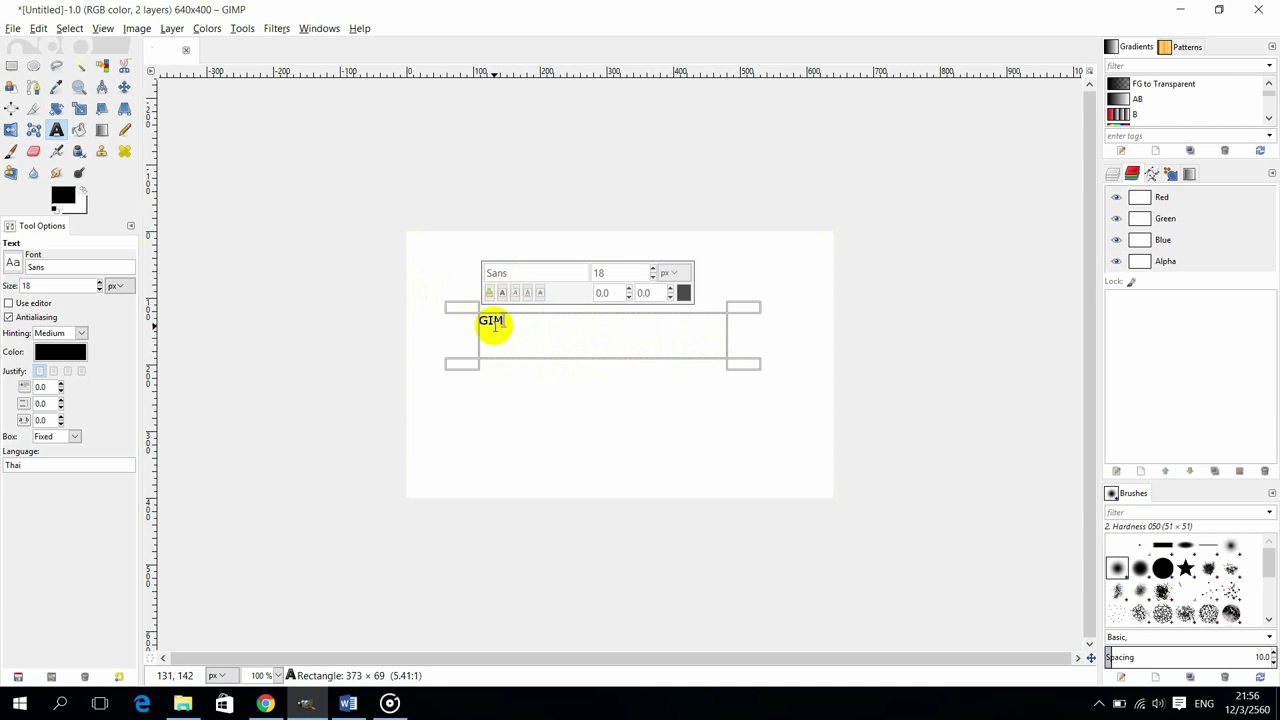
pyautogui.write('P')
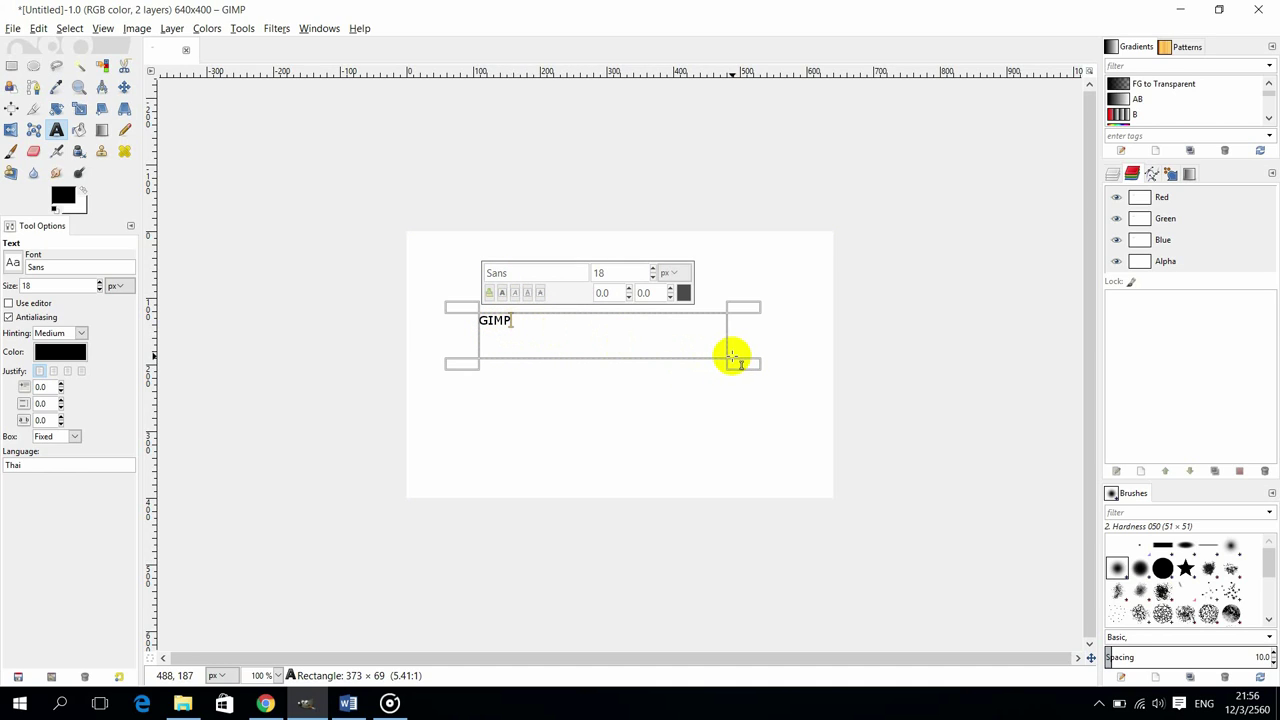
pyautogui.moveTo(730, 362); pyautogui.dragTo(748, 320)
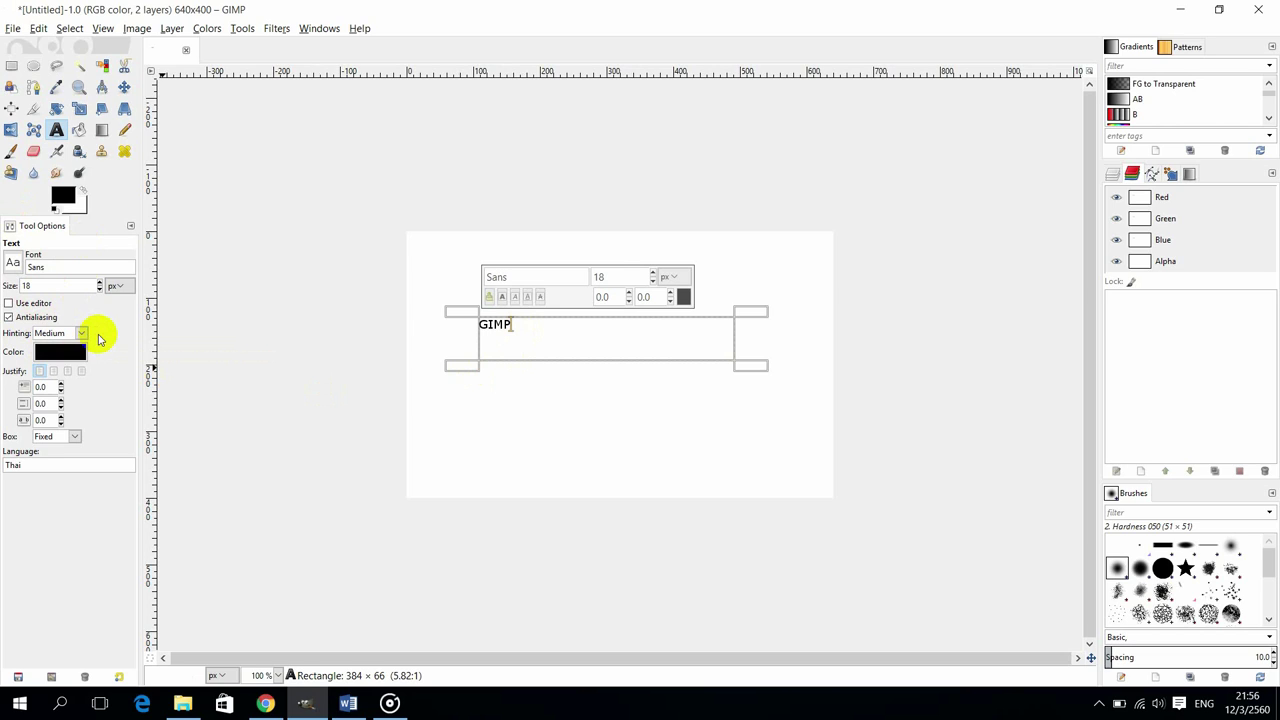
# Step: Clear the style of the GIMP text in the text box
pyautogui.click(514, 330)
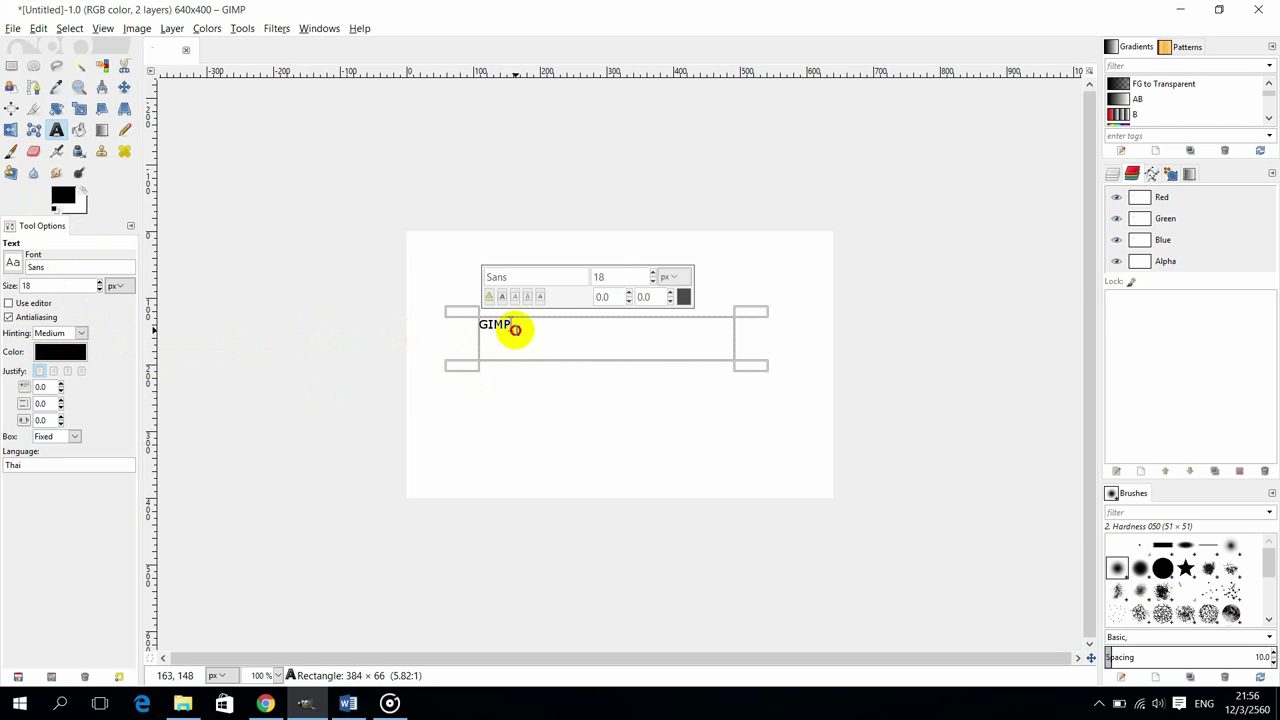
pyautogui.moveTo(514, 330); pyautogui.dragTo(451, 329)
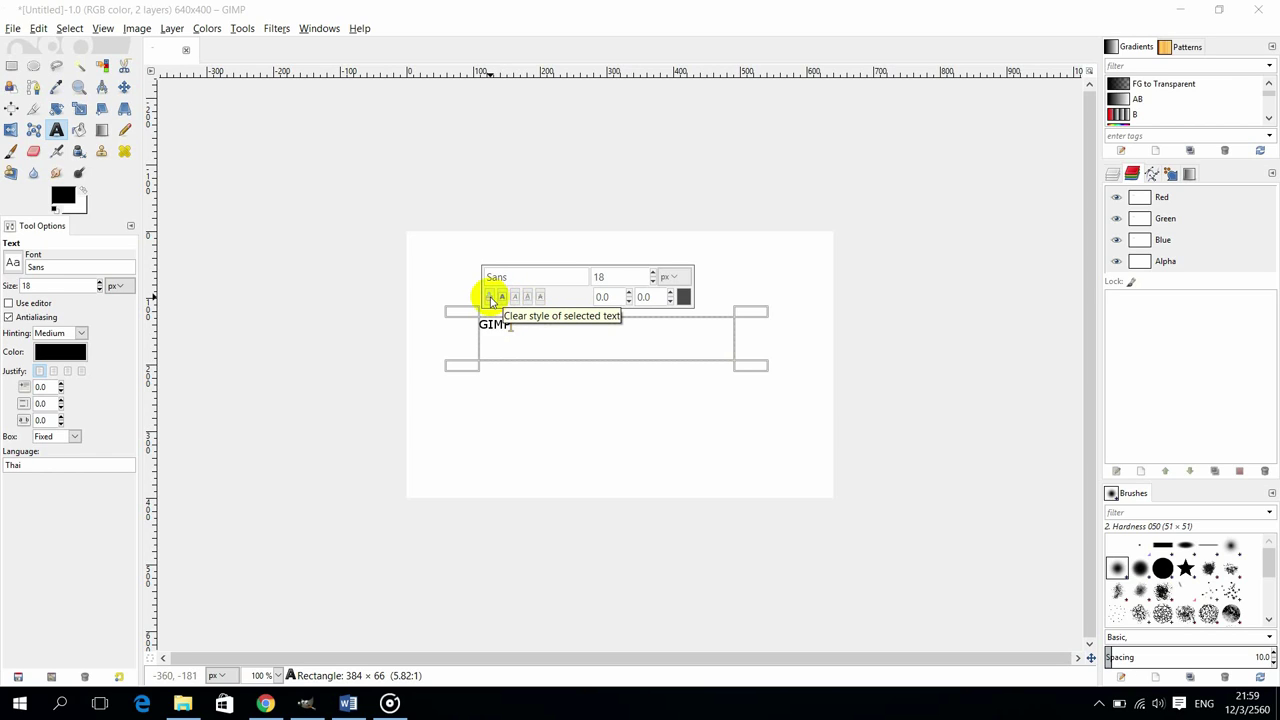
pyautogui.click(490, 300)
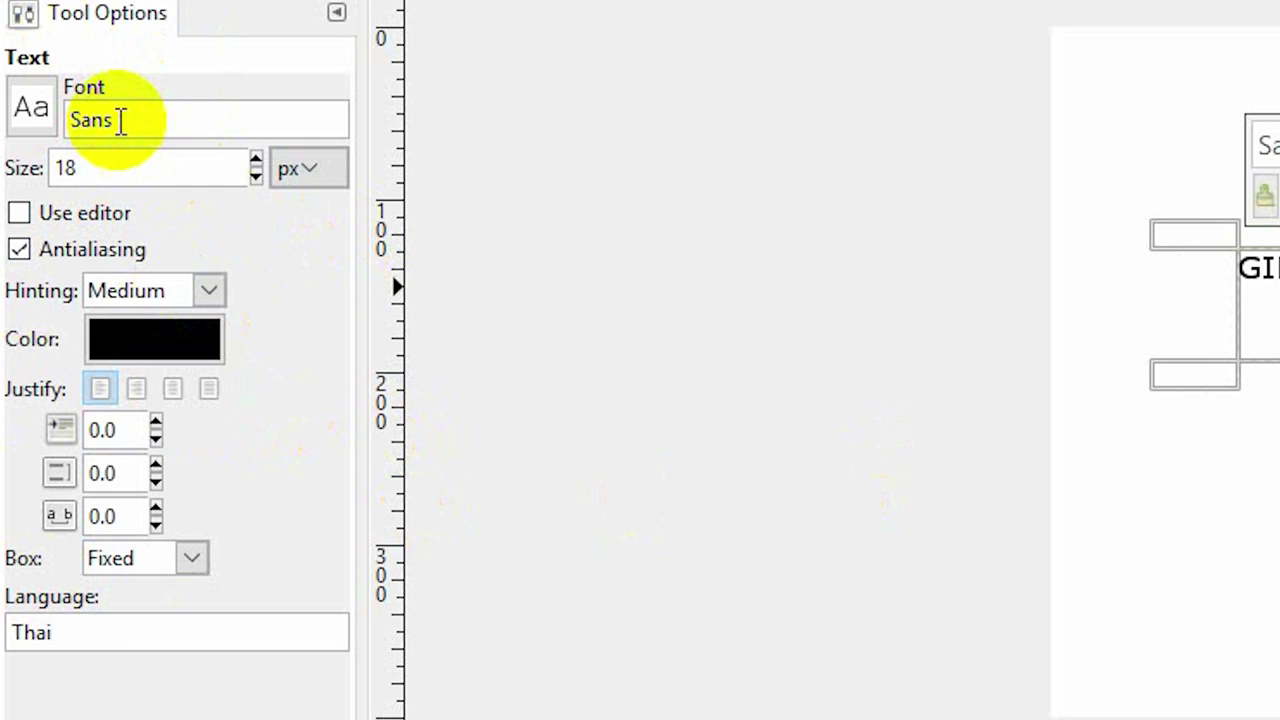
# Step: Review the text's font and size settings and inspect the GIMP text in the separate text editor
pyautogui.click(120, 120)
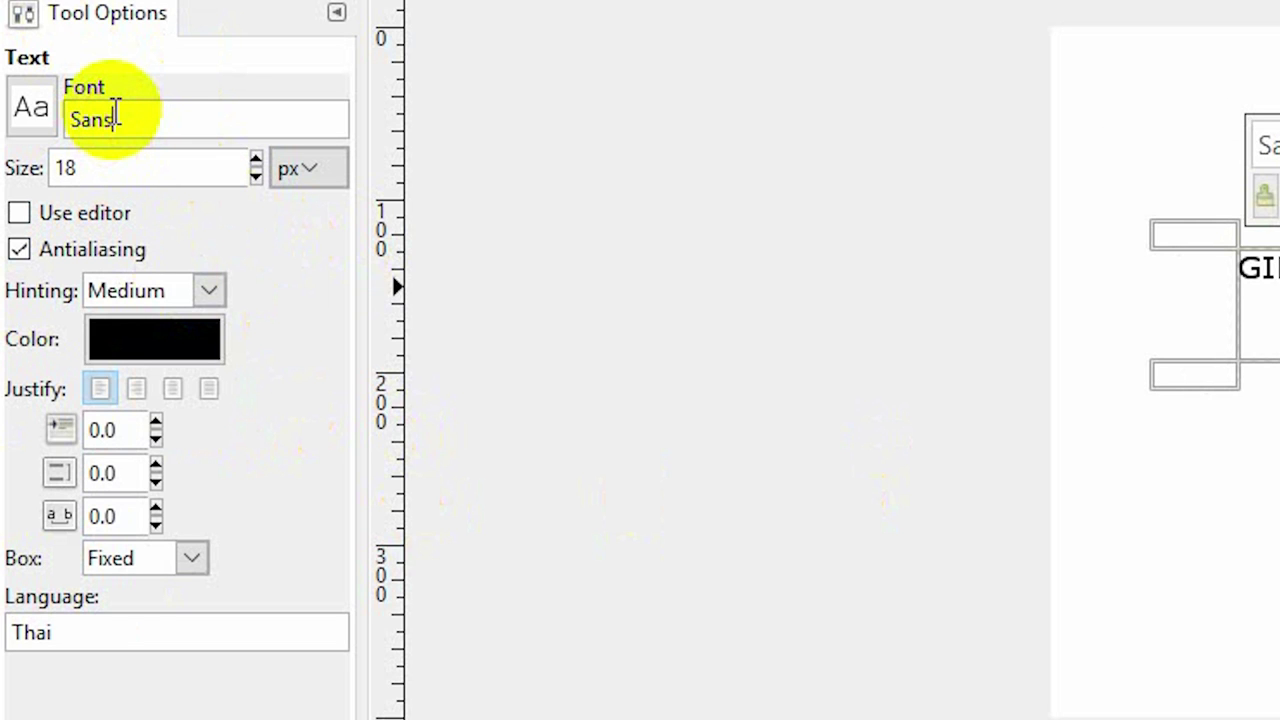
pyautogui.click(78, 168)
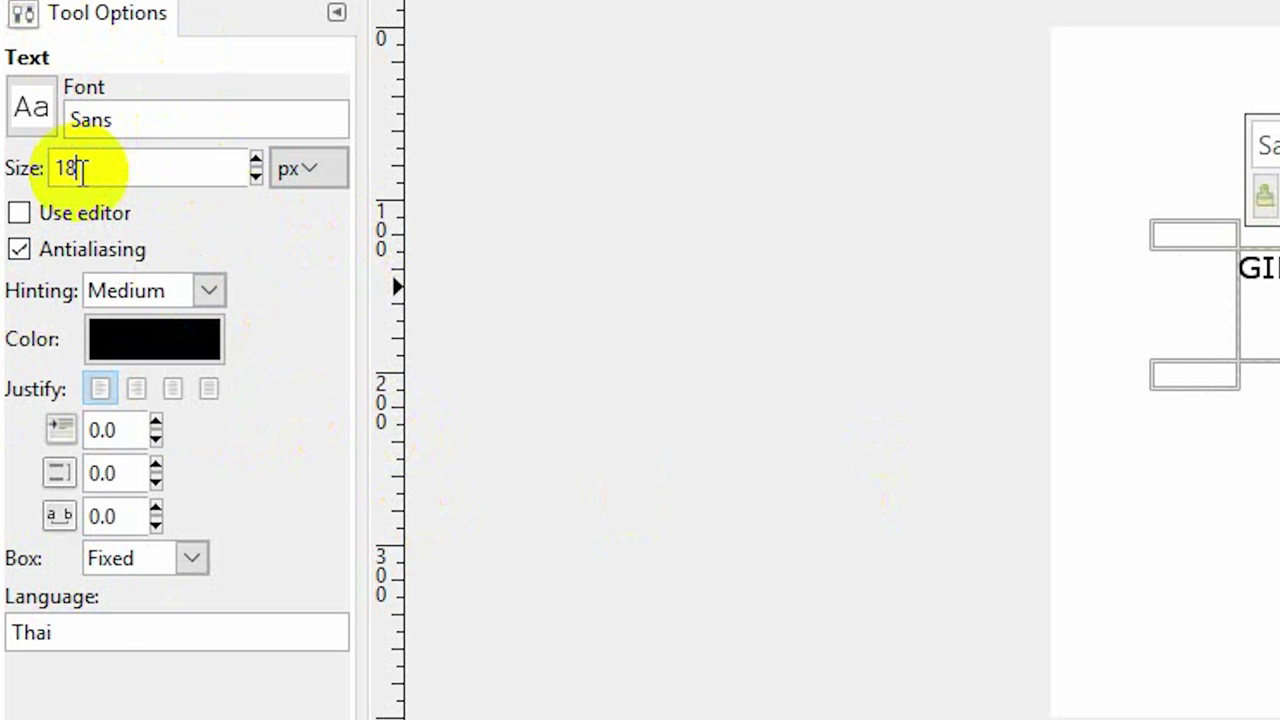
pyautogui.click(22, 213)
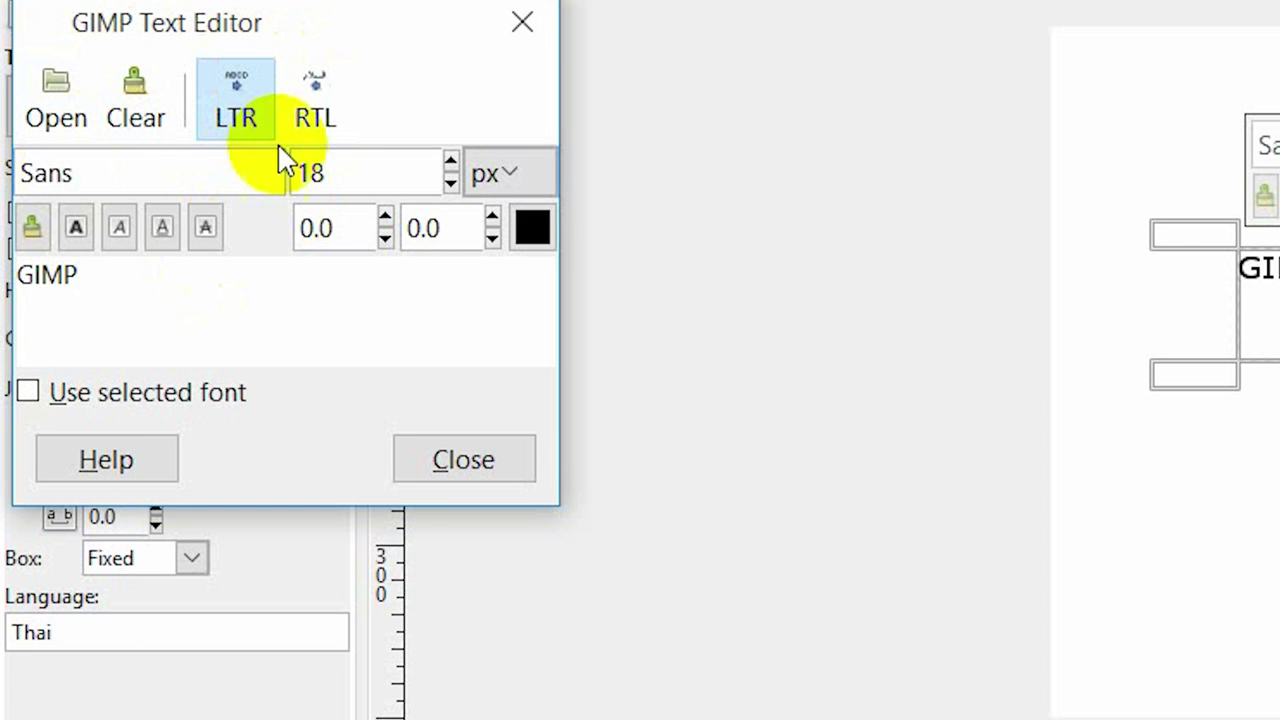
pyautogui.moveTo(154, 263); pyautogui.dragTo(17, 266)
pyautogui.click(118, 268)
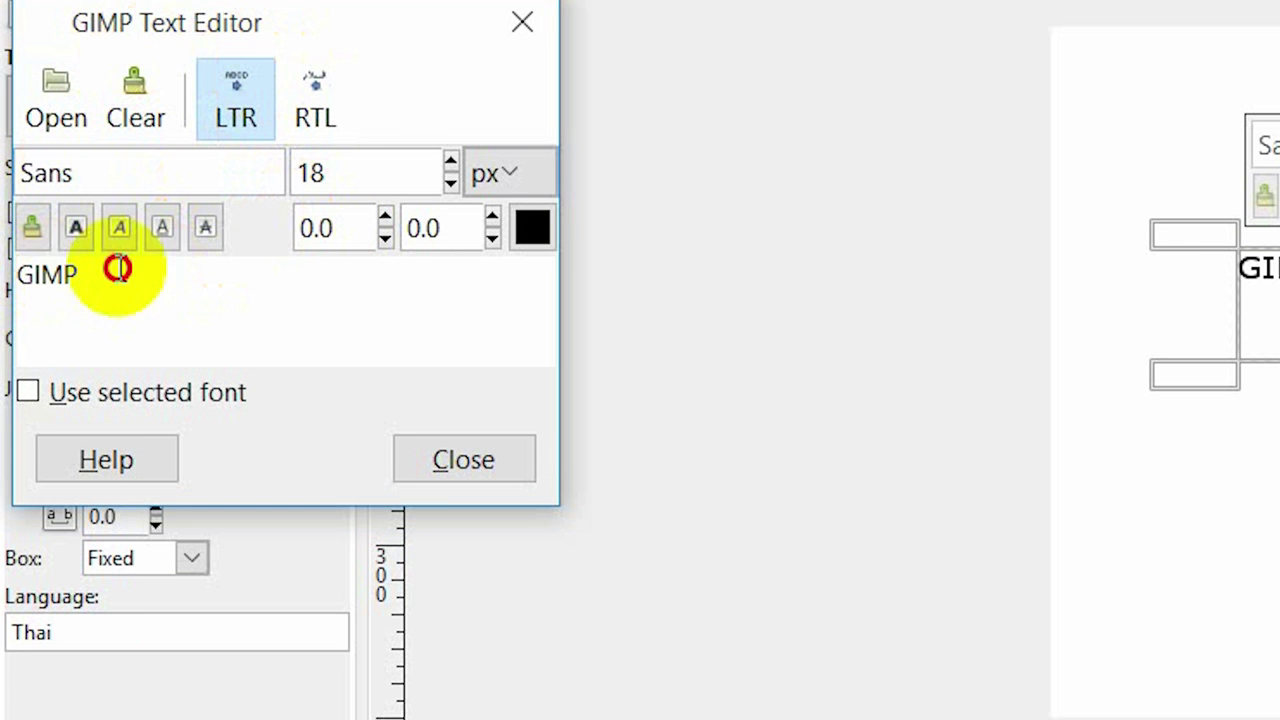
pyautogui.moveTo(118, 268); pyautogui.dragTo(5, 274)
pyautogui.click(134, 283)
pyautogui.click(522, 24)
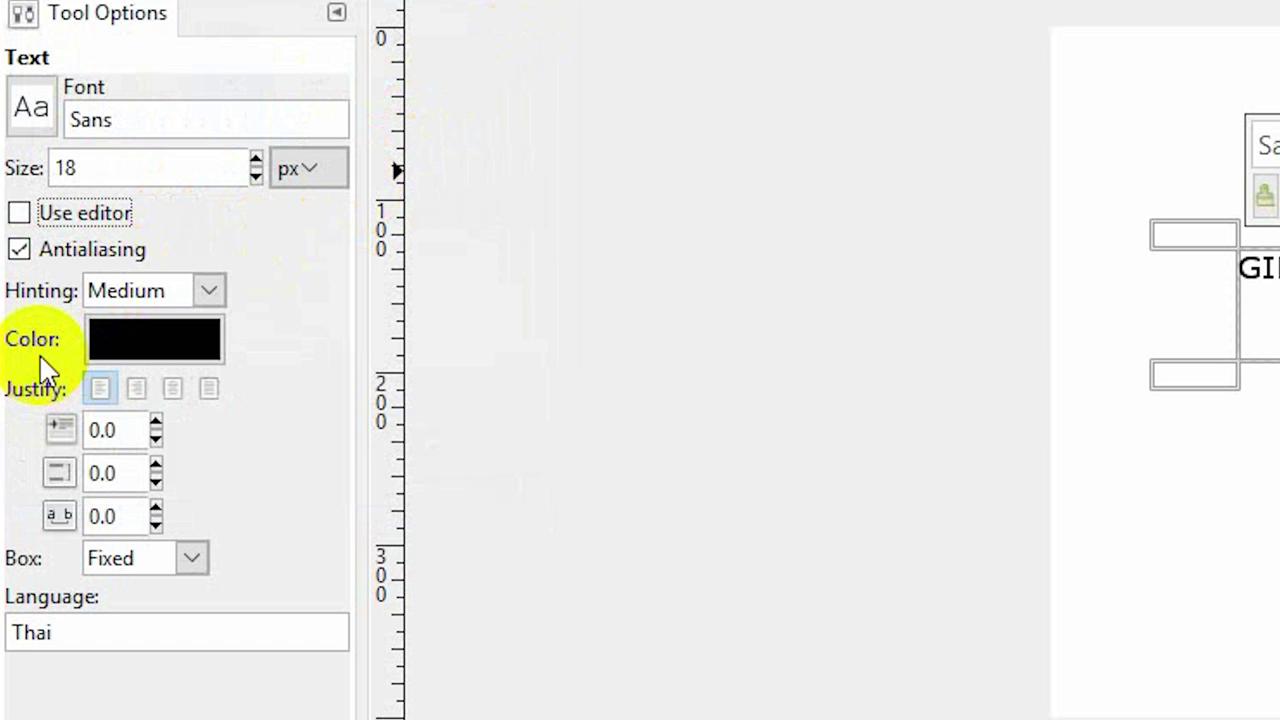
# Step: Set the text tool's justification to centered and its box mode to Dynamic
pyautogui.press('Escape')
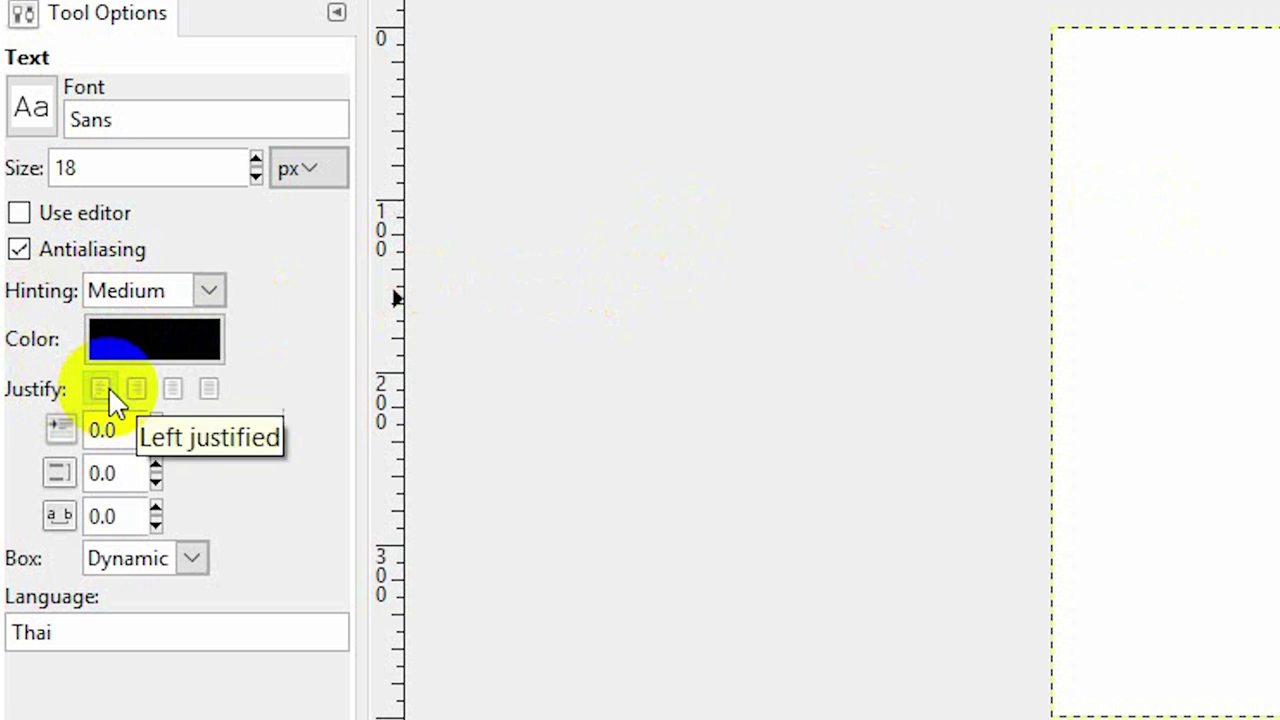
pyautogui.click(168, 388)
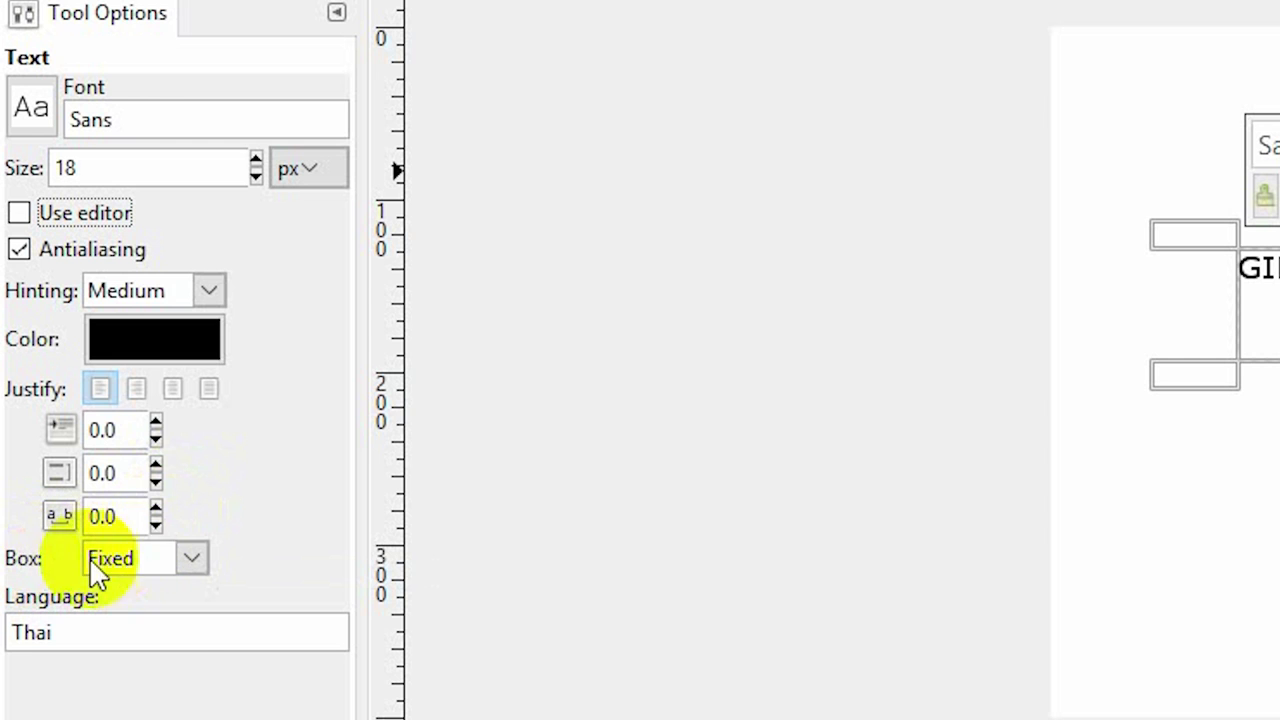
pyautogui.click(191, 557)
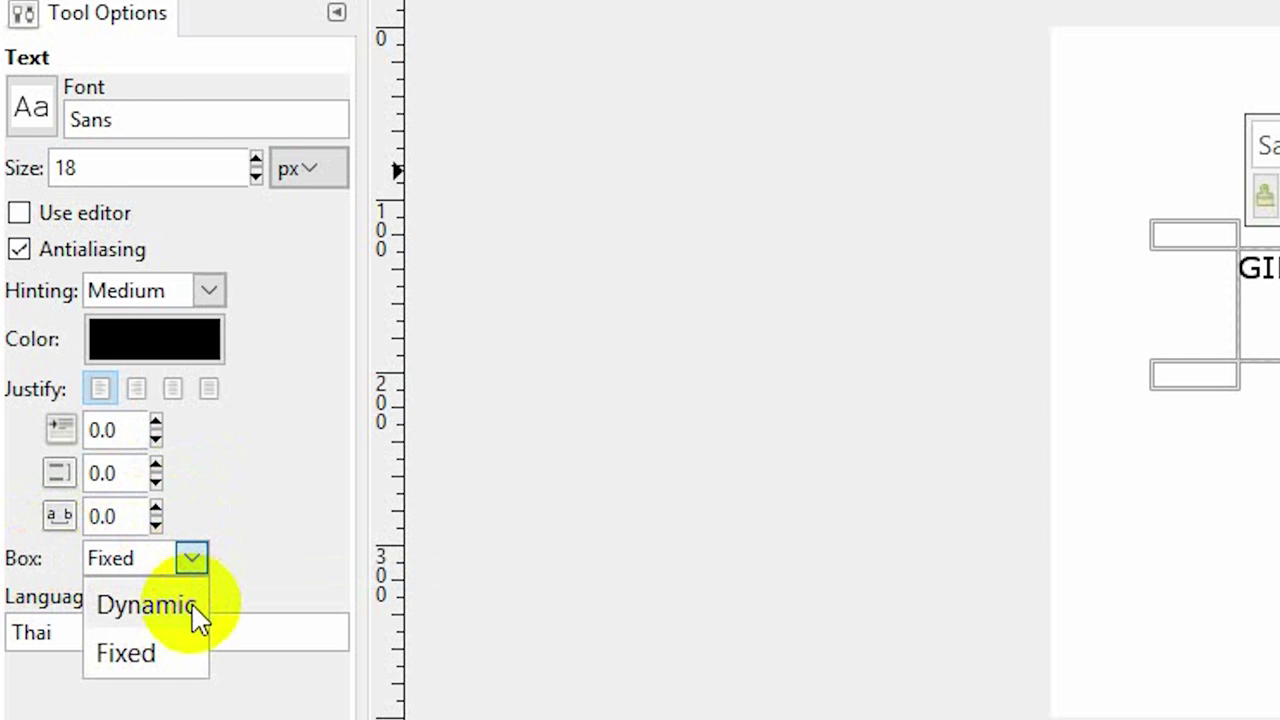
pyautogui.click(189, 557)
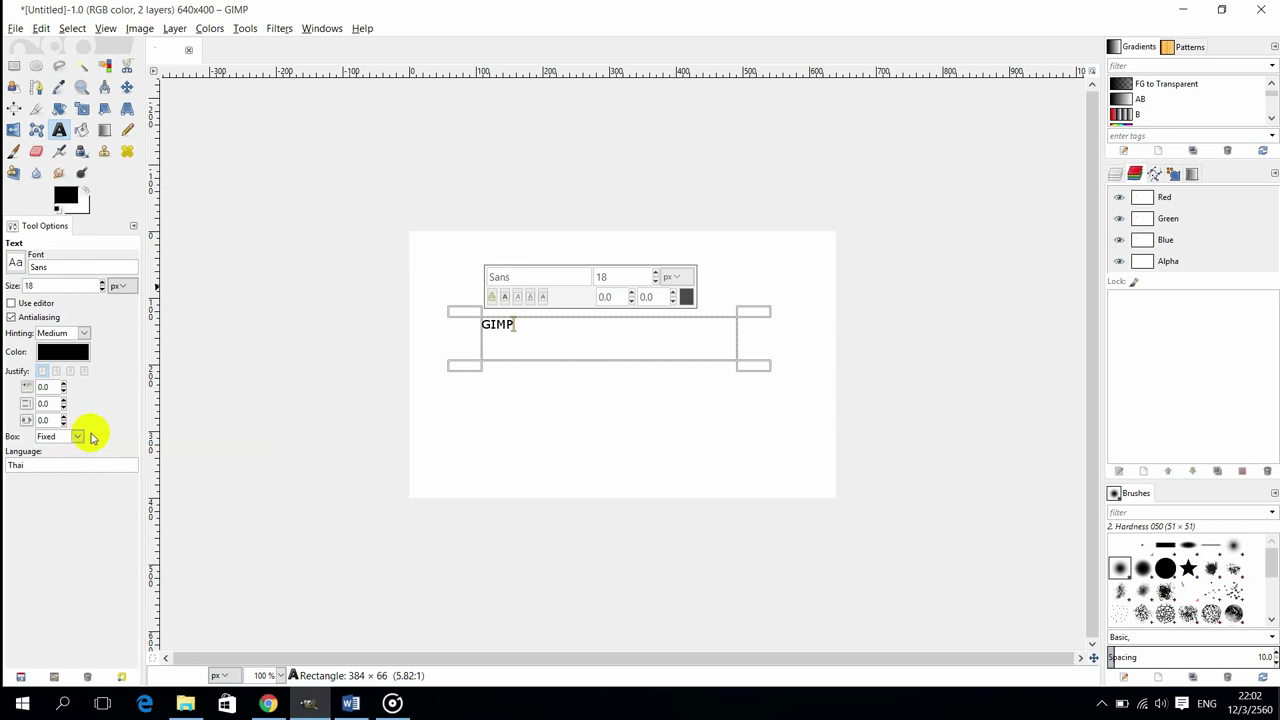
pyautogui.click(77, 437)
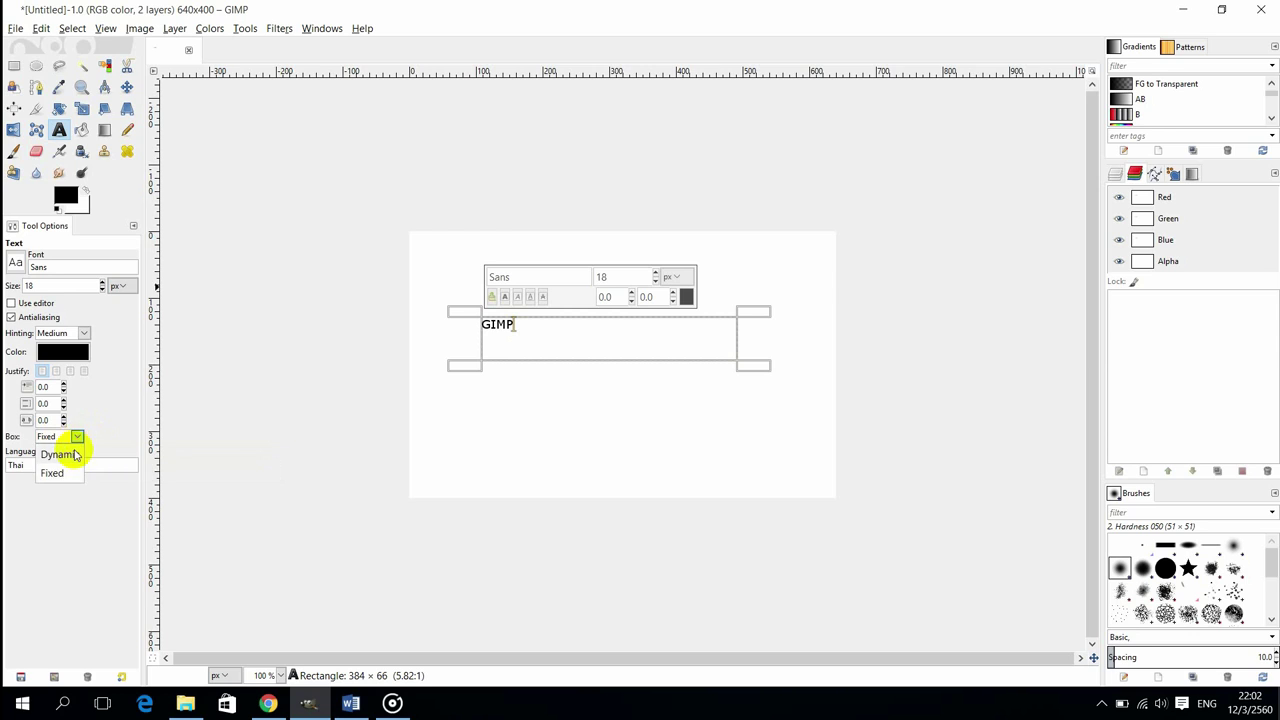
pyautogui.click(71, 455)
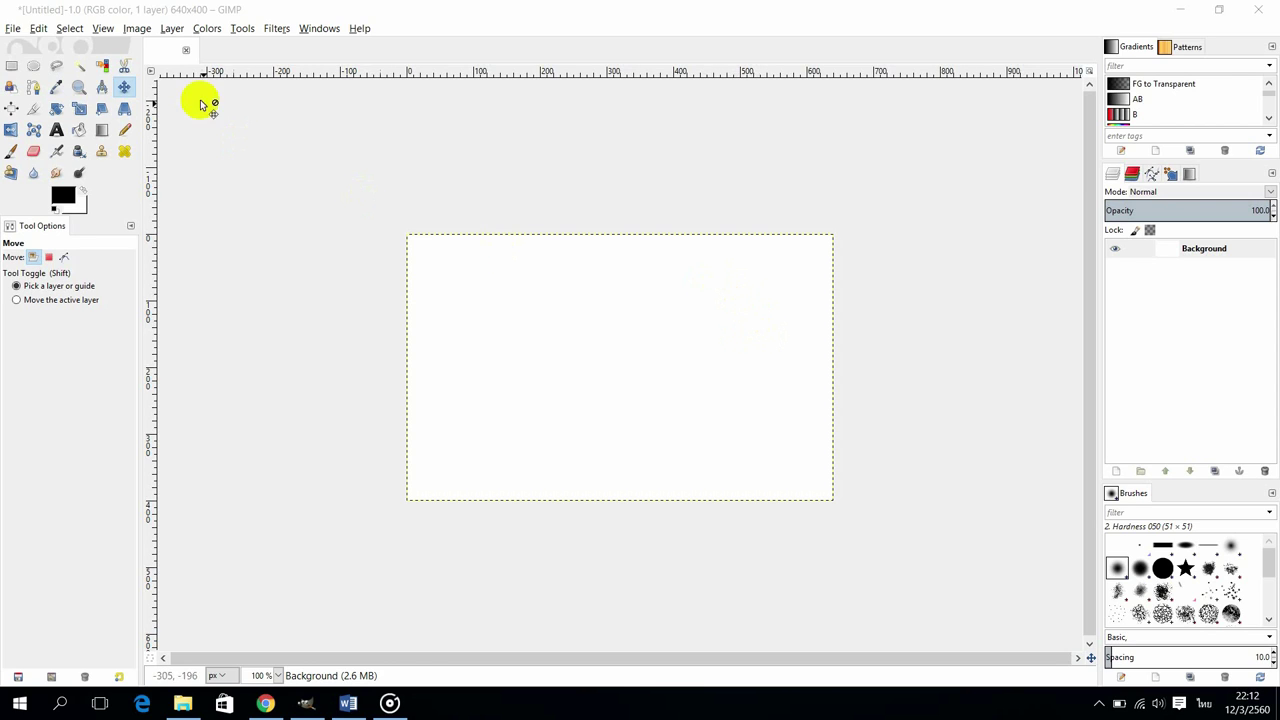
# Step: Open the photo IMG_3128.jpg and convert its embedded color profile to the built-in sRGB working space
pyautogui.click(12, 30)
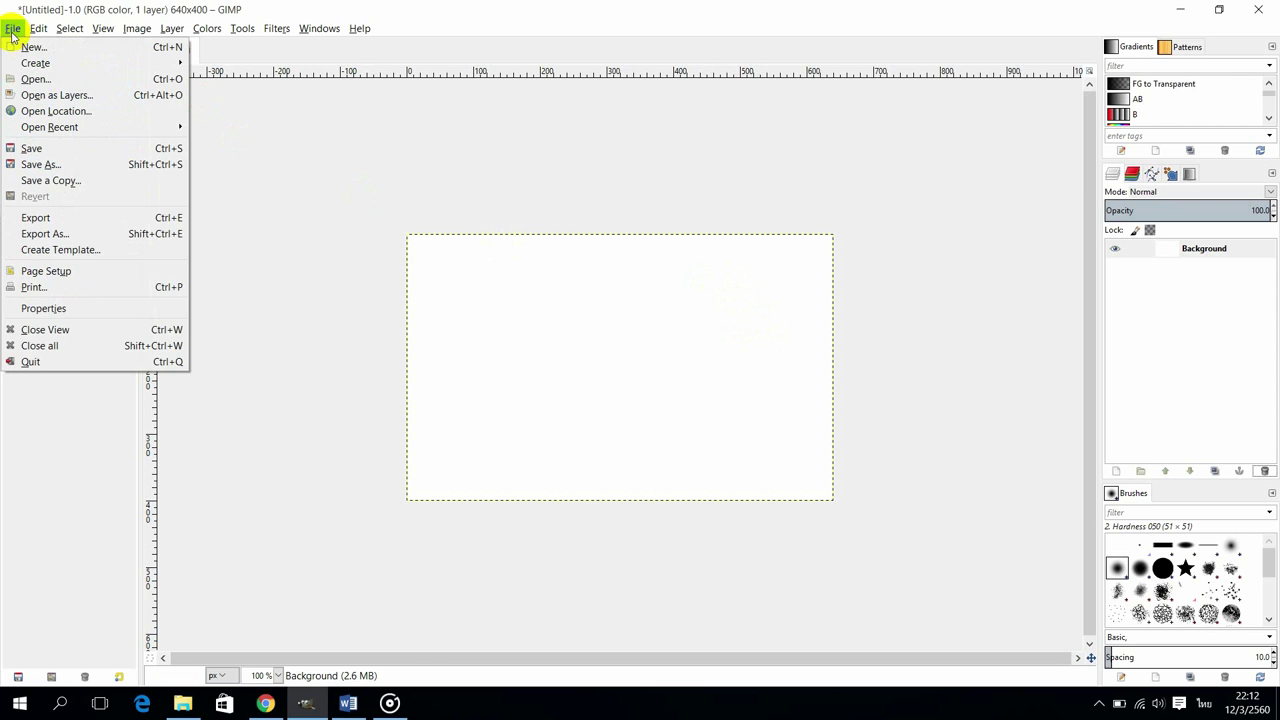
pyautogui.click(35, 79)
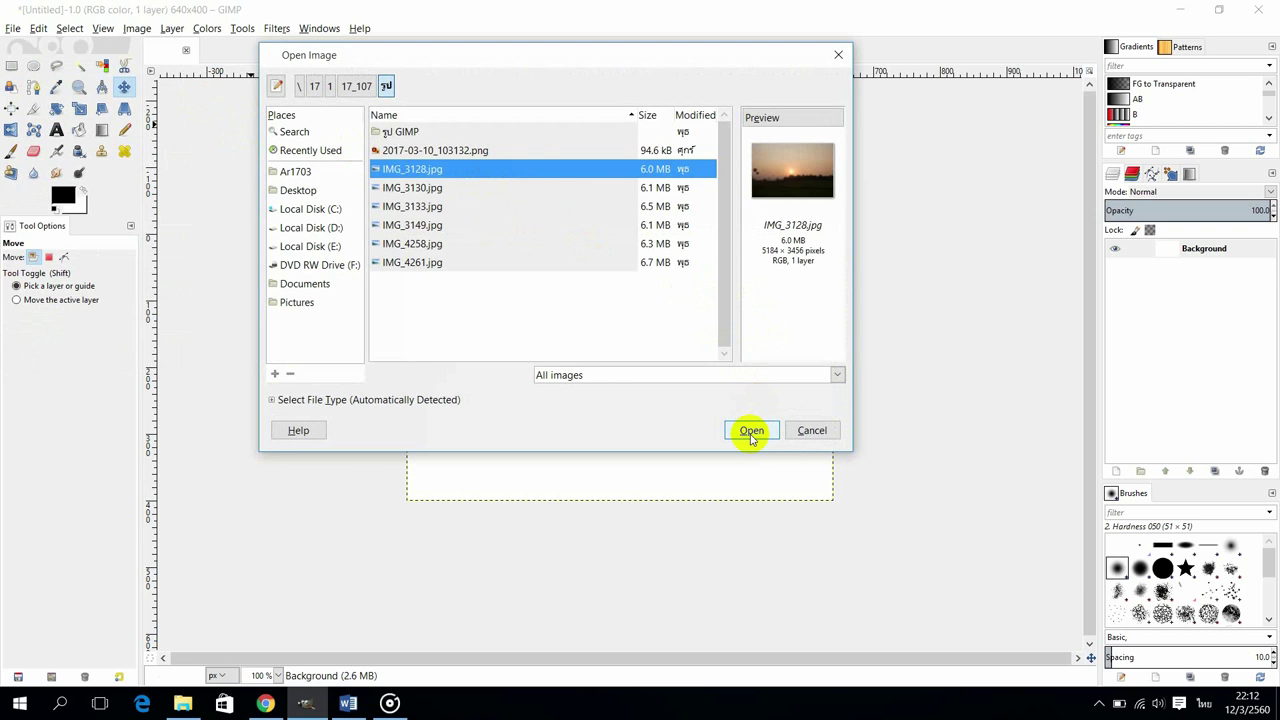
pyautogui.click(751, 431)
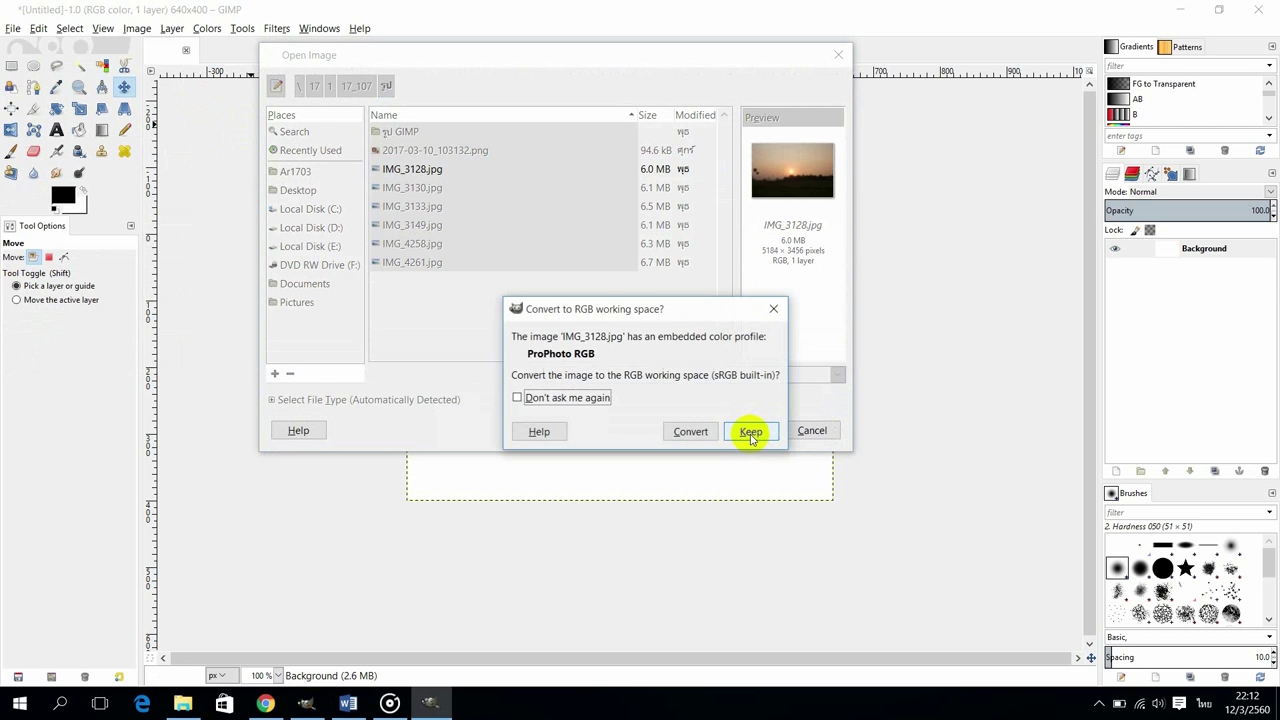
pyautogui.click(708, 431)
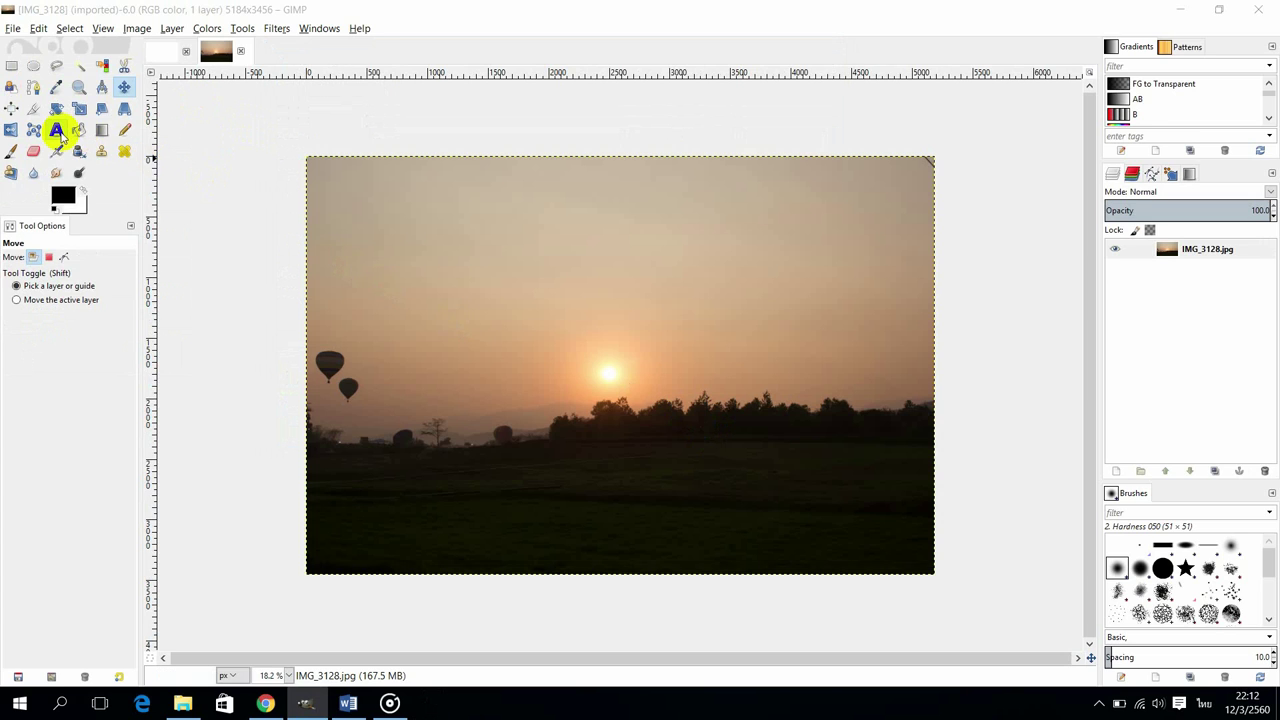
# Step: Create a text box about 2167 × 511 px in the sky above the sun, reading "GIMP"
pyautogui.press('t')
pyautogui.moveTo(484, 205); pyautogui.dragTo(746, 267)
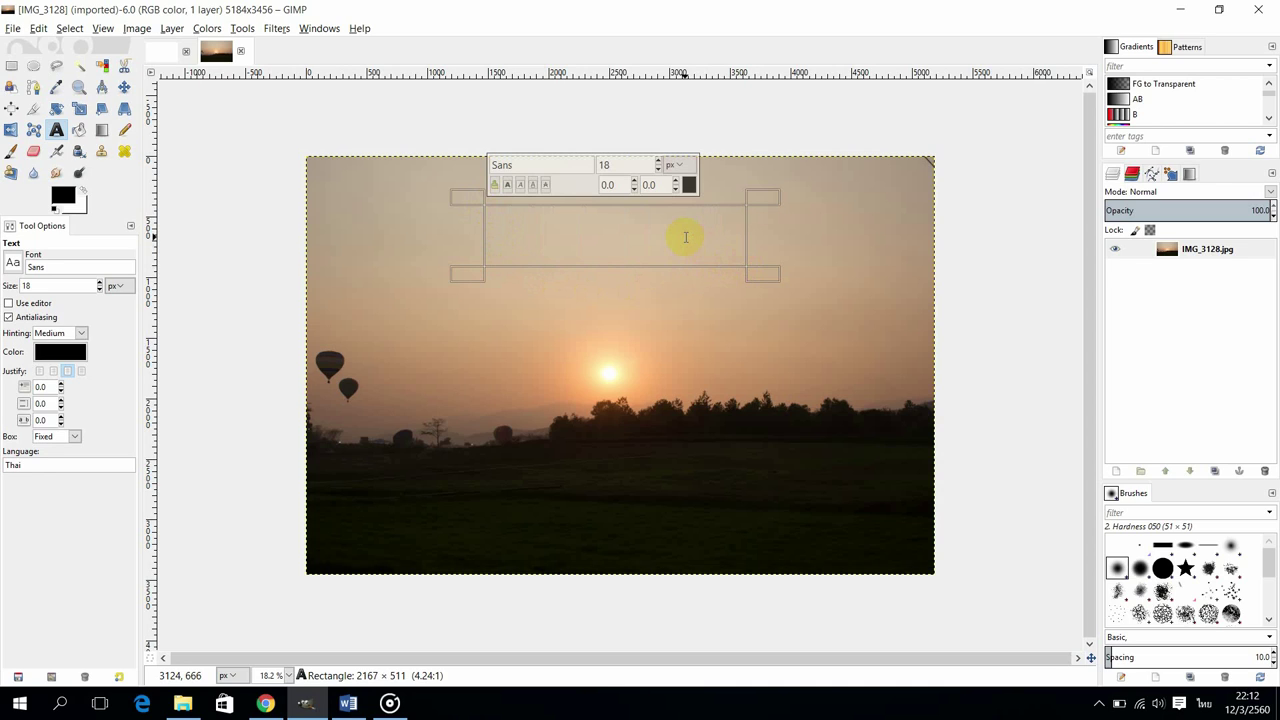
pyautogui.write('GIMP')
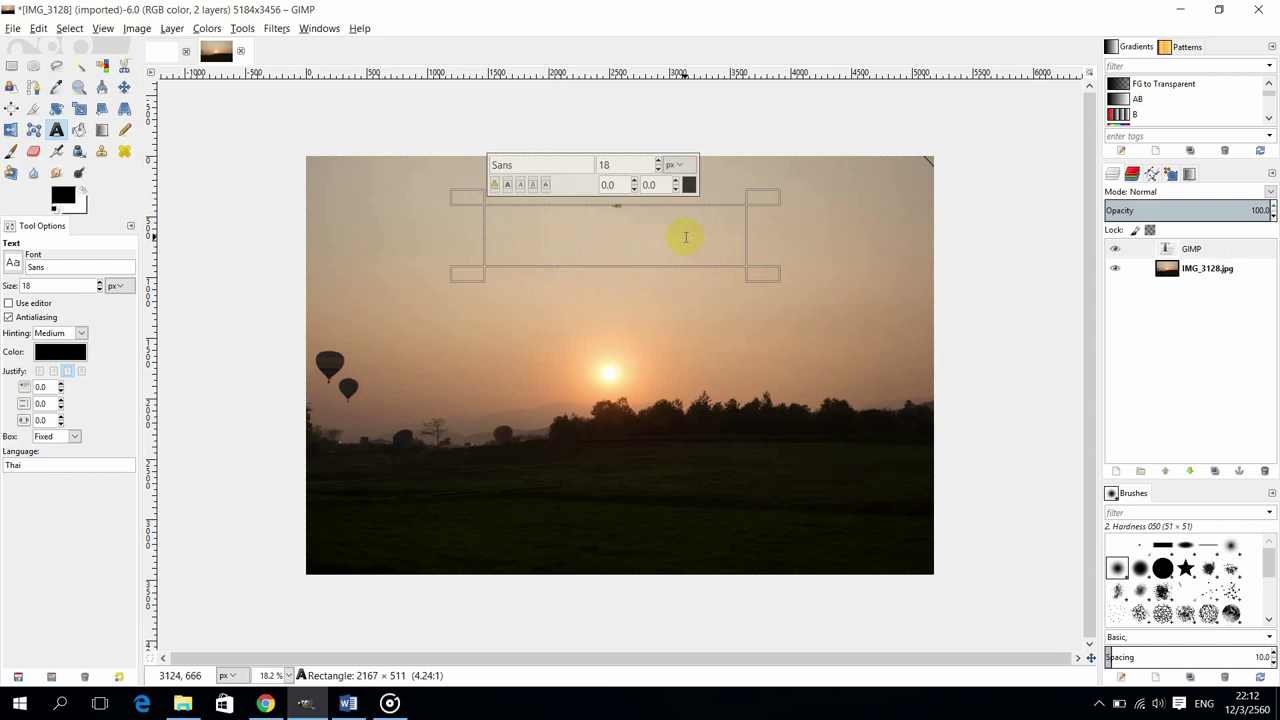
# Step: Set the size of the GIMP text on the photo to 500 px
pyautogui.moveTo(640, 160); pyautogui.dragTo(584, 161)
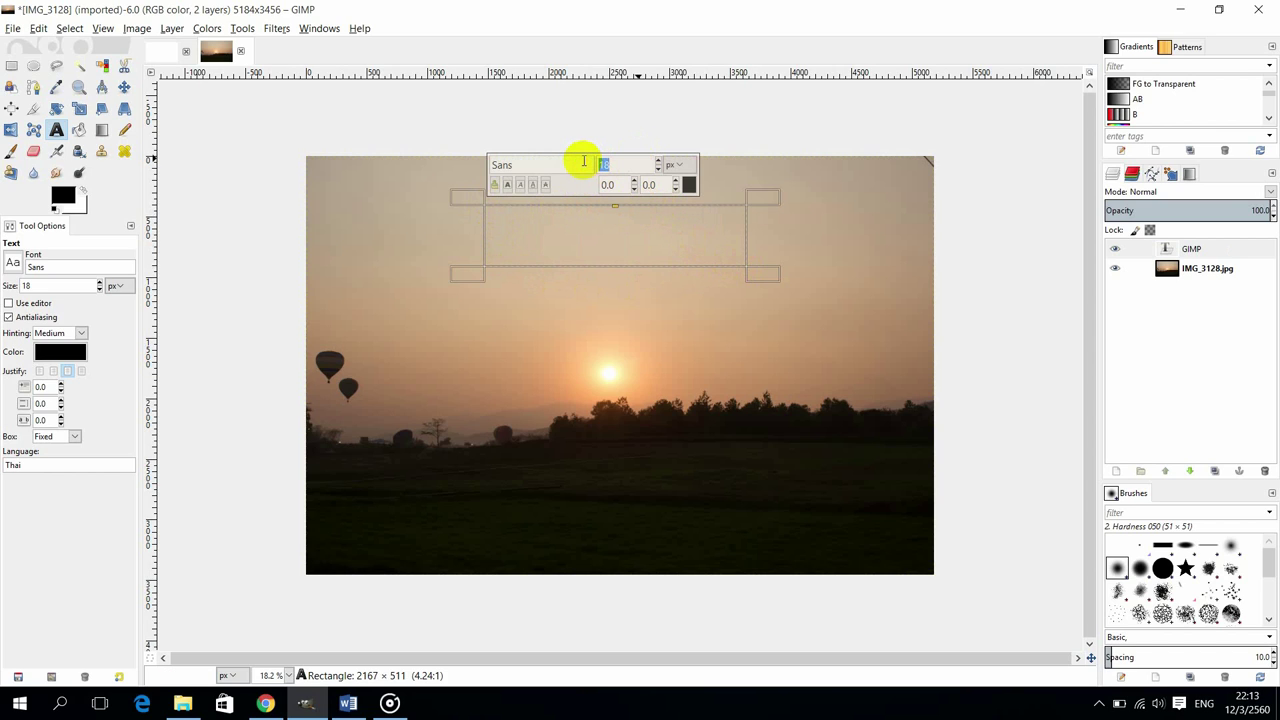
pyautogui.write('500')
pyautogui.press('Return')
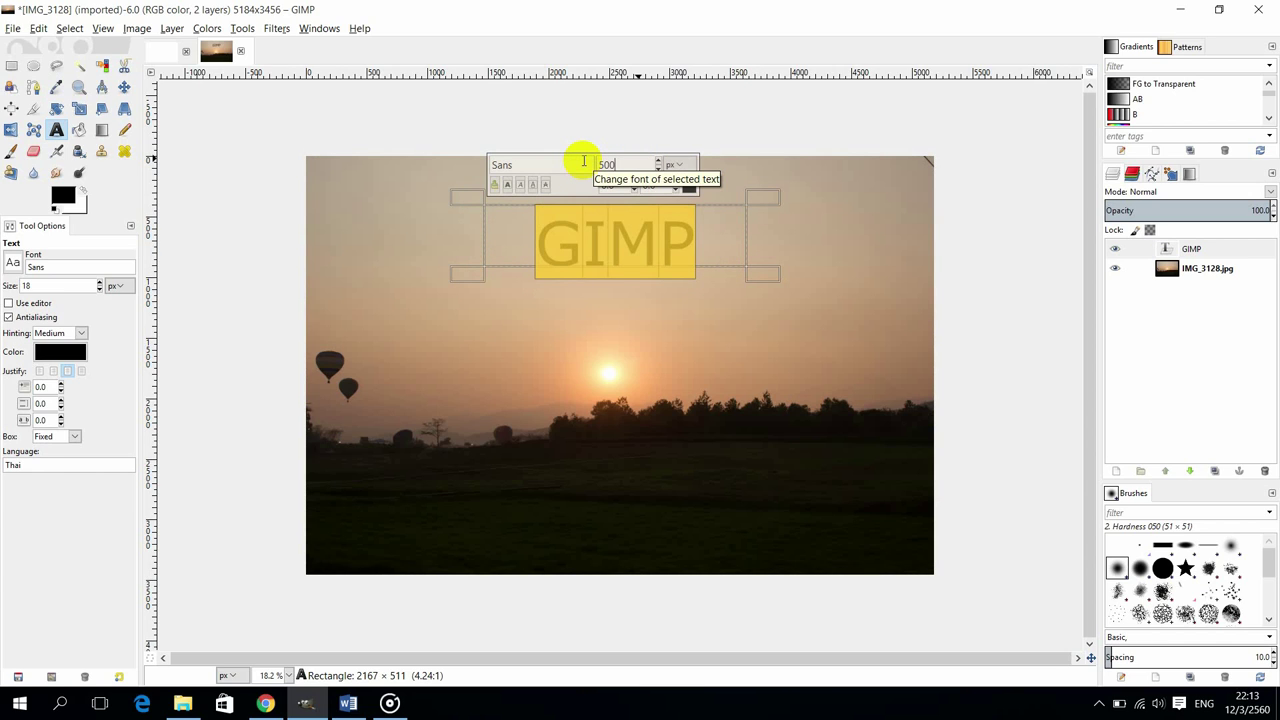
# Step: Select the whole GIMP text on the photo and change its color to gray (999999)
pyautogui.click(688, 238)
pyautogui.moveTo(688, 238); pyautogui.dragTo(549, 263)
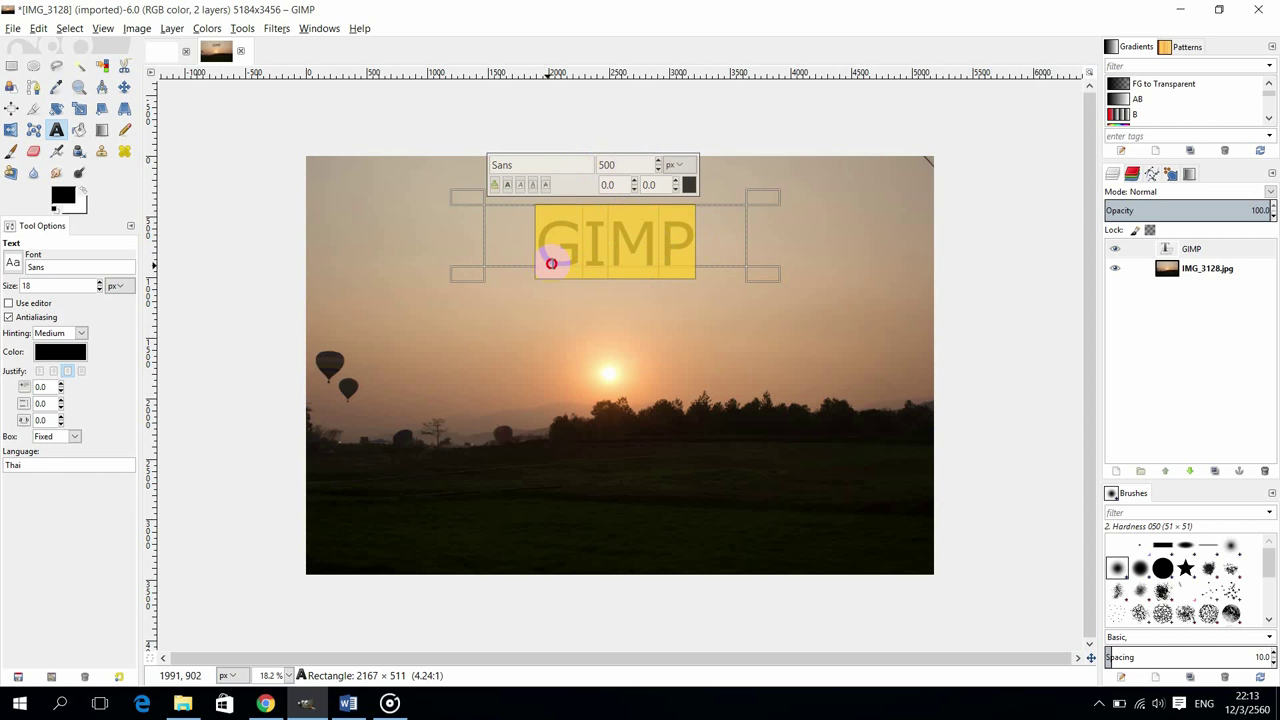
pyautogui.click(689, 184)
pyautogui.moveTo(718, 145); pyautogui.dragTo(760, 139)
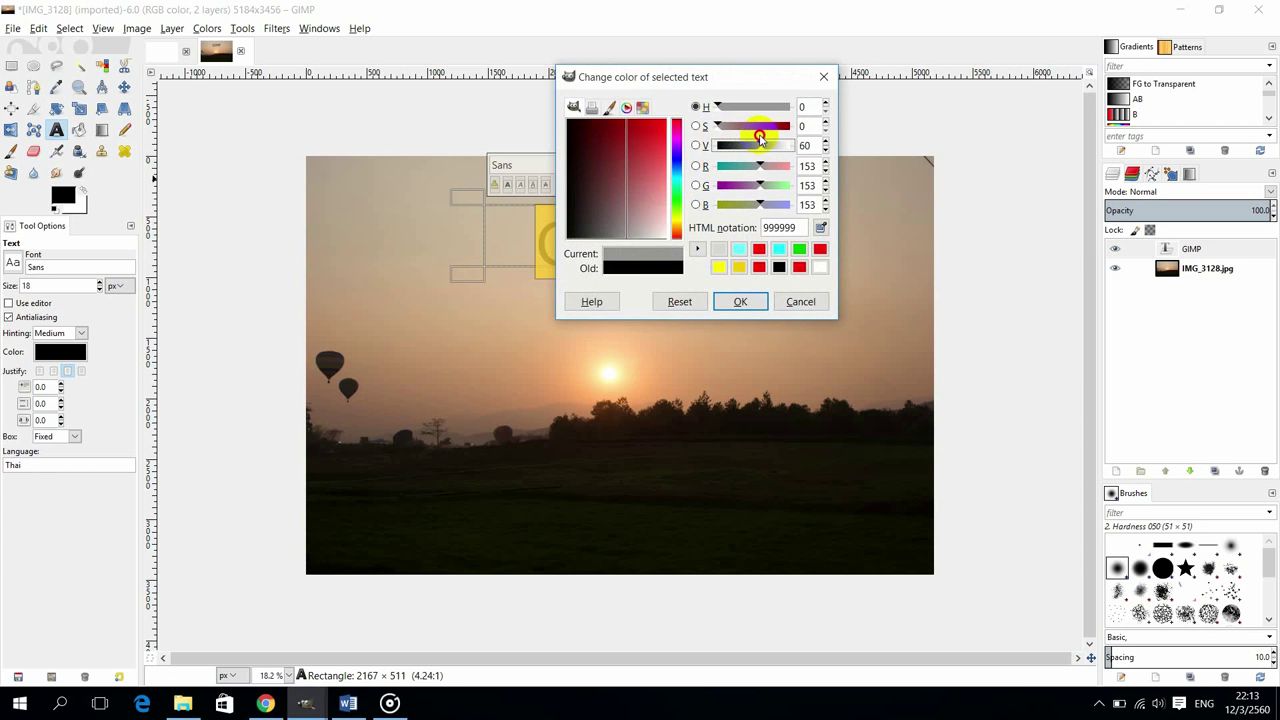
pyautogui.click(740, 301)
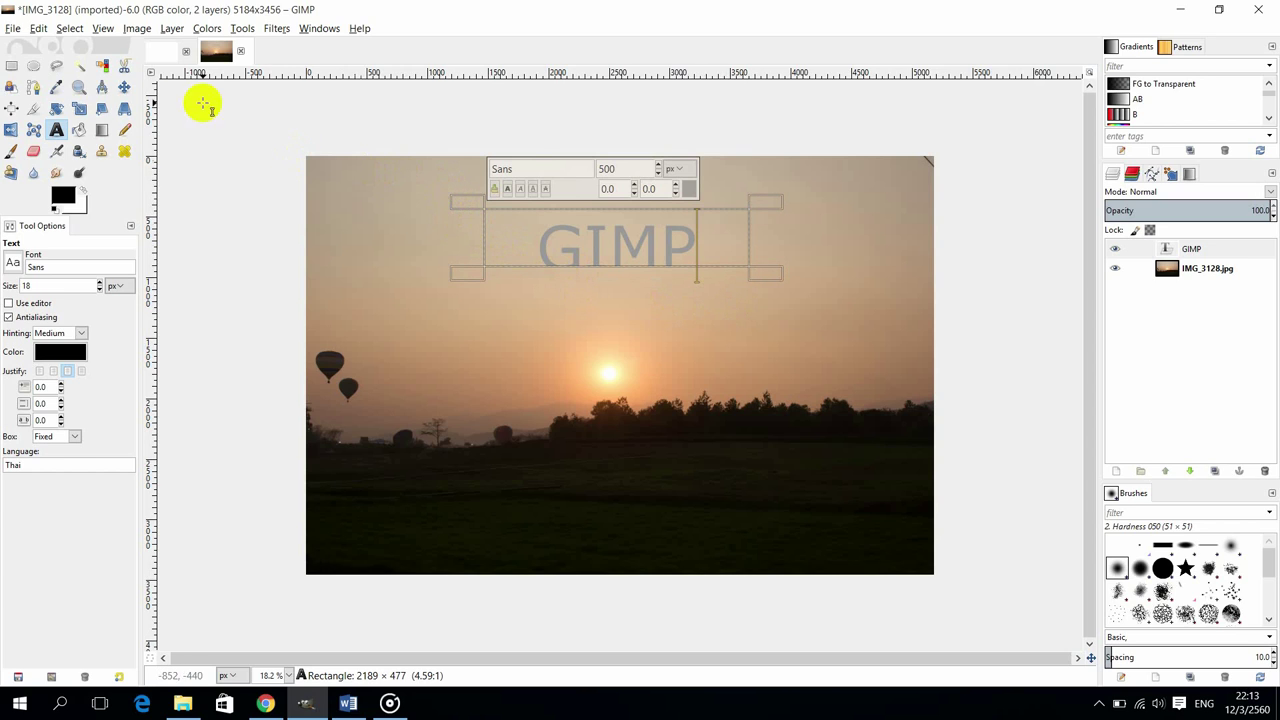
# Step: Open the export settings for the photo with its GIMP text
pyautogui.click(13, 29)
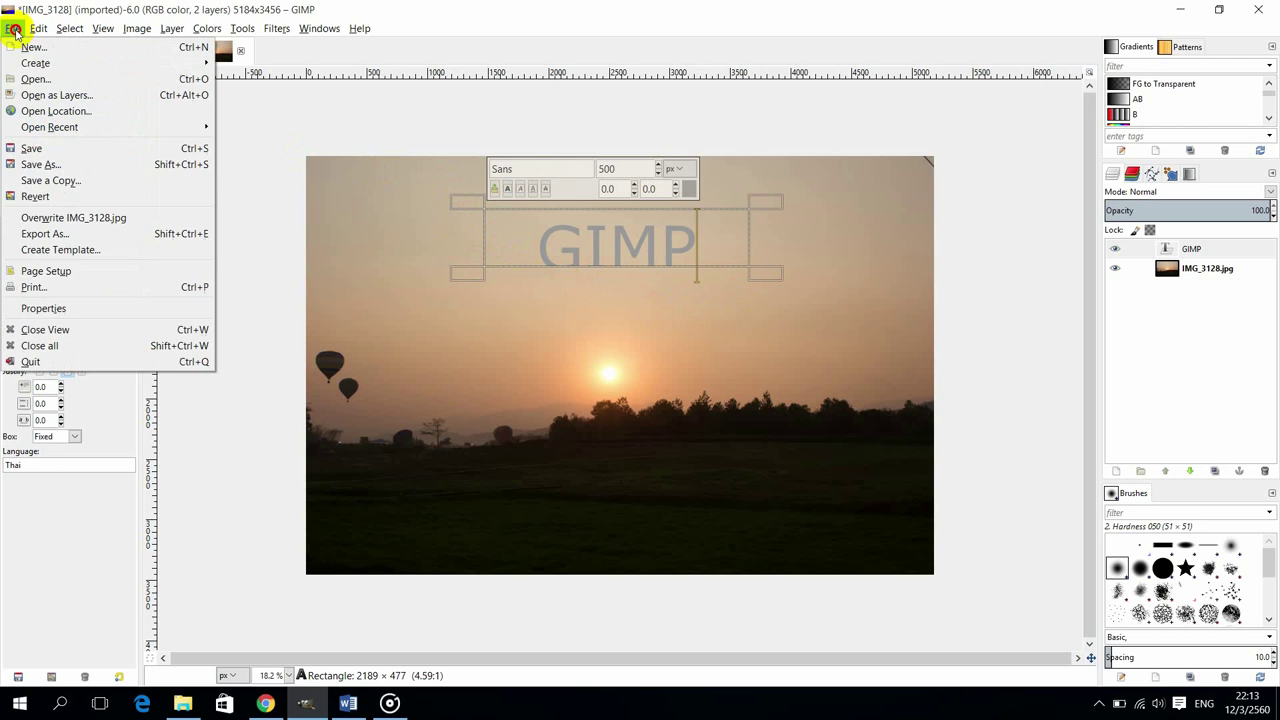
pyautogui.click(45, 233)
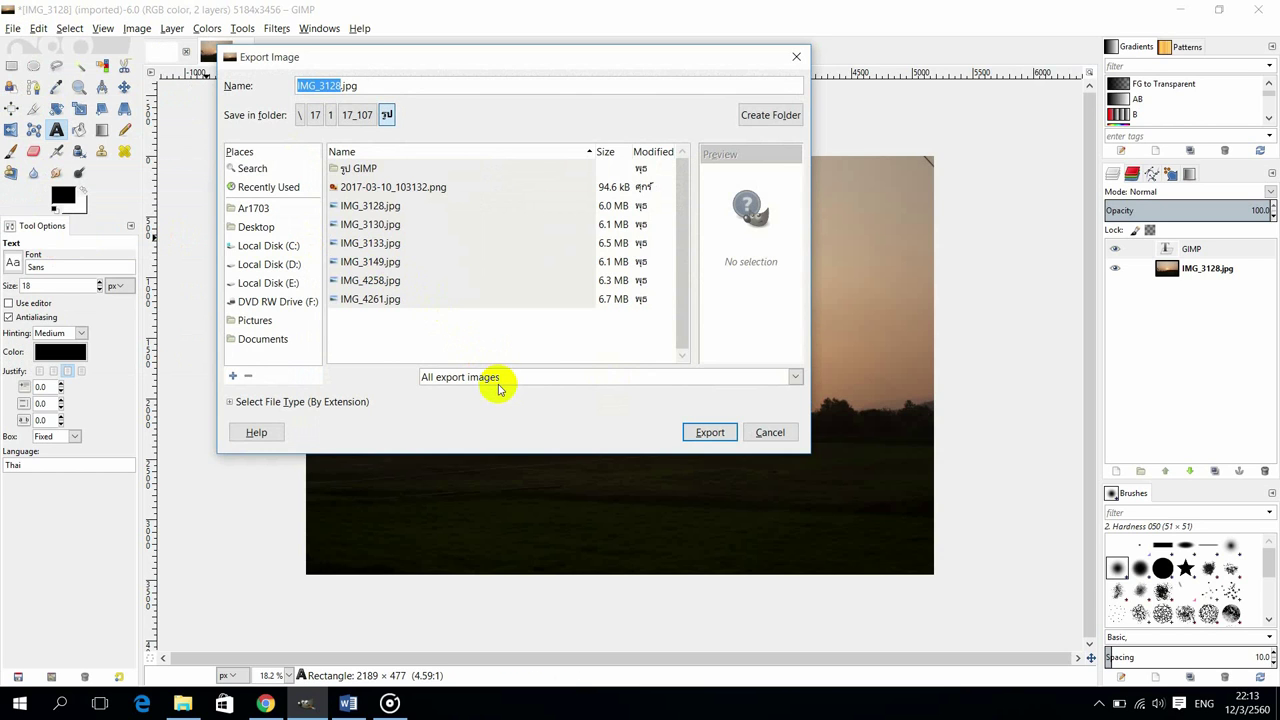